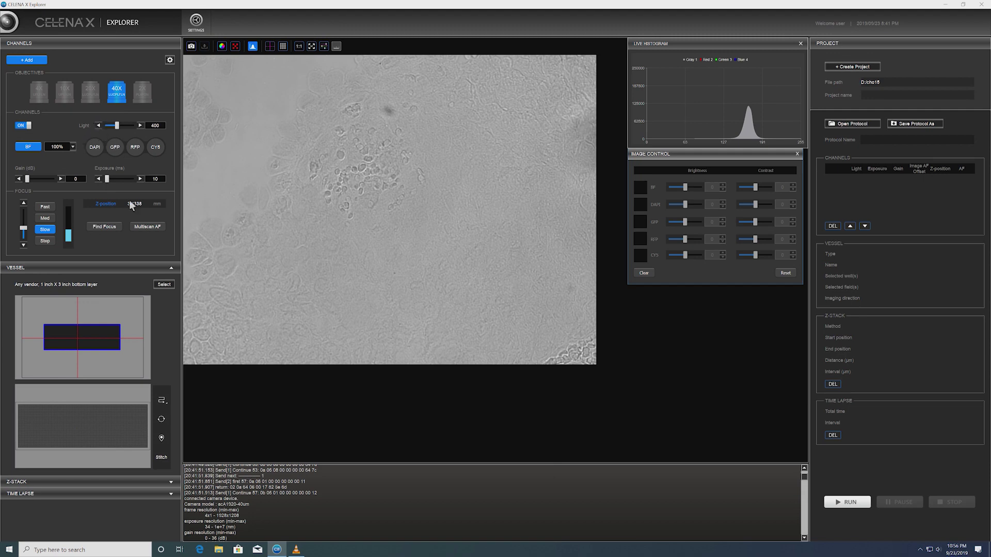
# - Run Find Focus from the current position with a range of ±20 µm
pyautogui.click(110, 230)
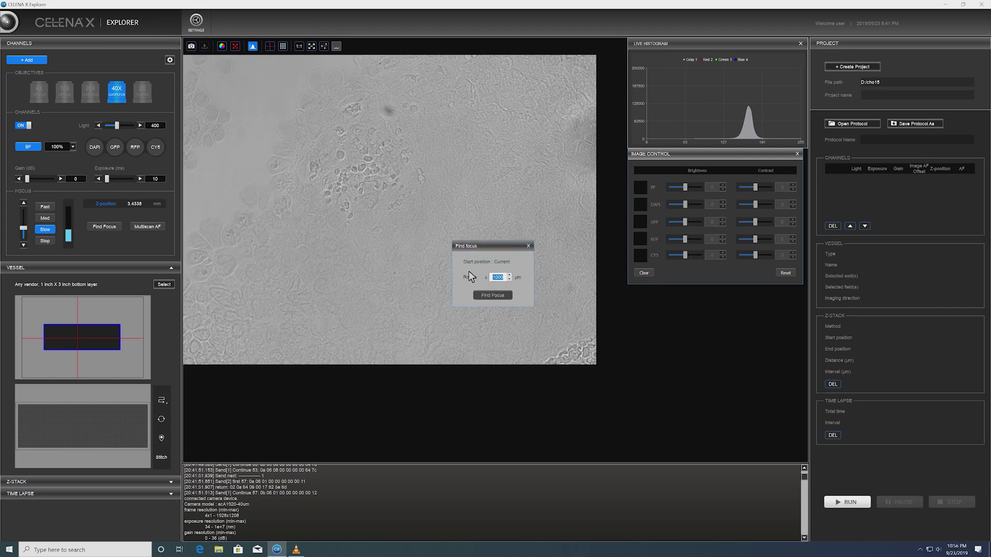
pyautogui.write('20')
pyautogui.click(498, 296)
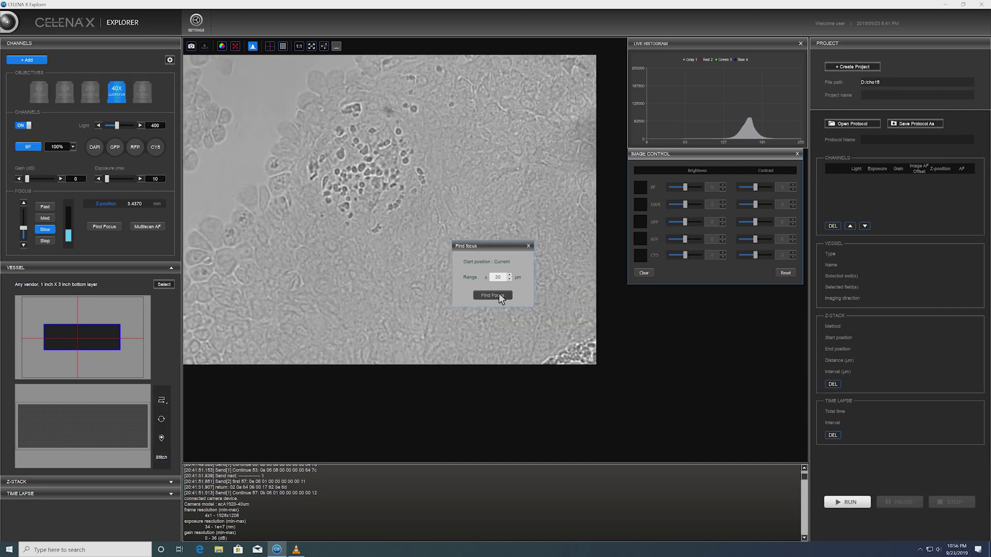
pyautogui.click(533, 247)
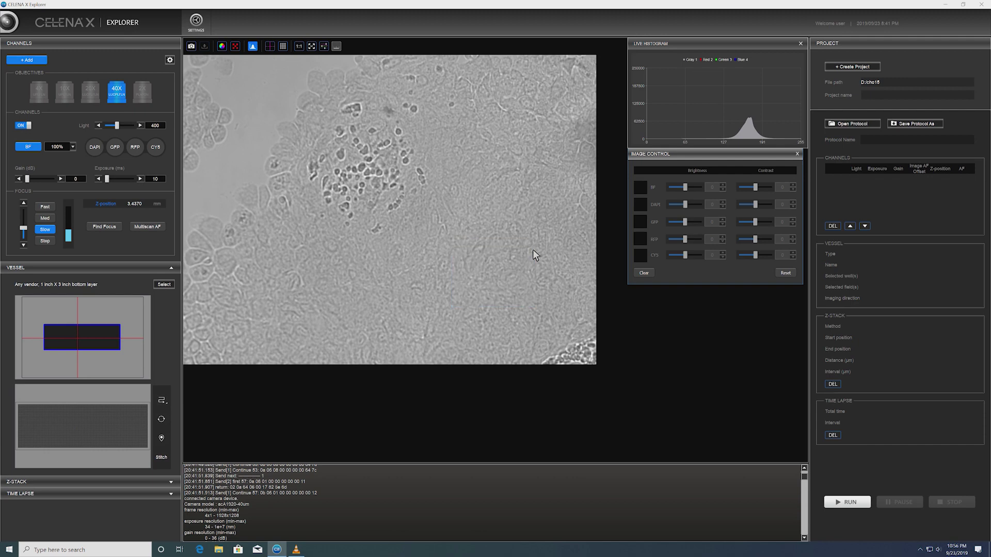
pyautogui.click(171, 286)
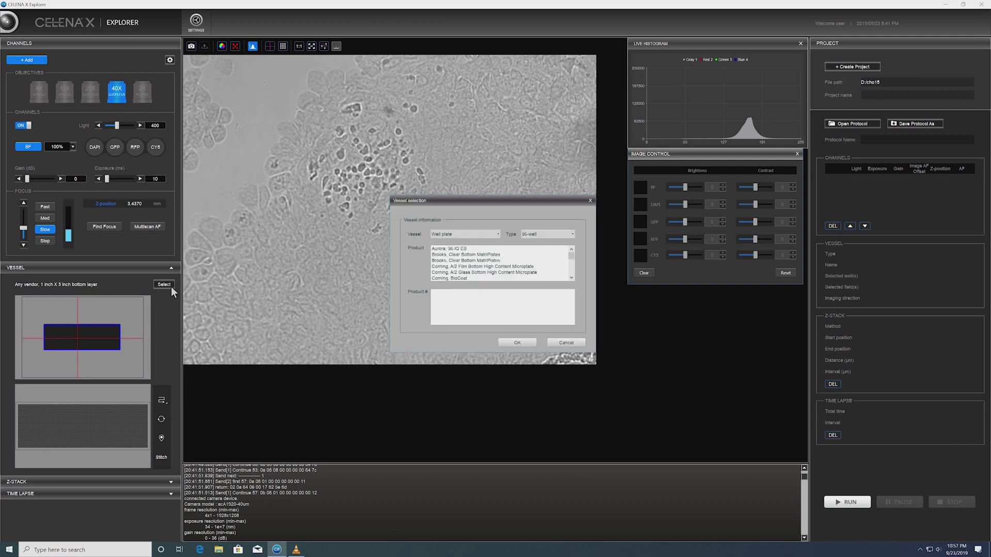
pyautogui.click(487, 234)
pyautogui.click(475, 249)
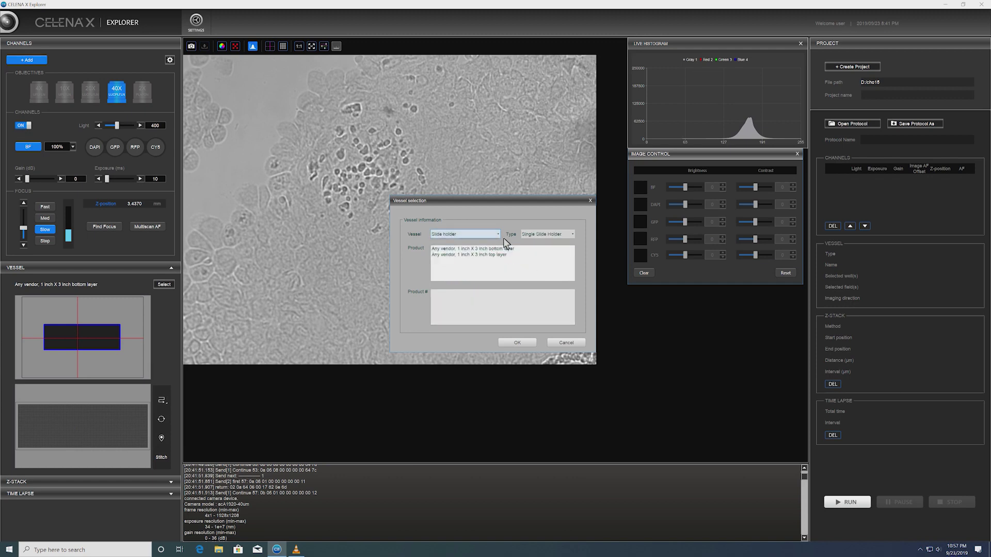
pyautogui.click(498, 235)
pyautogui.click(474, 241)
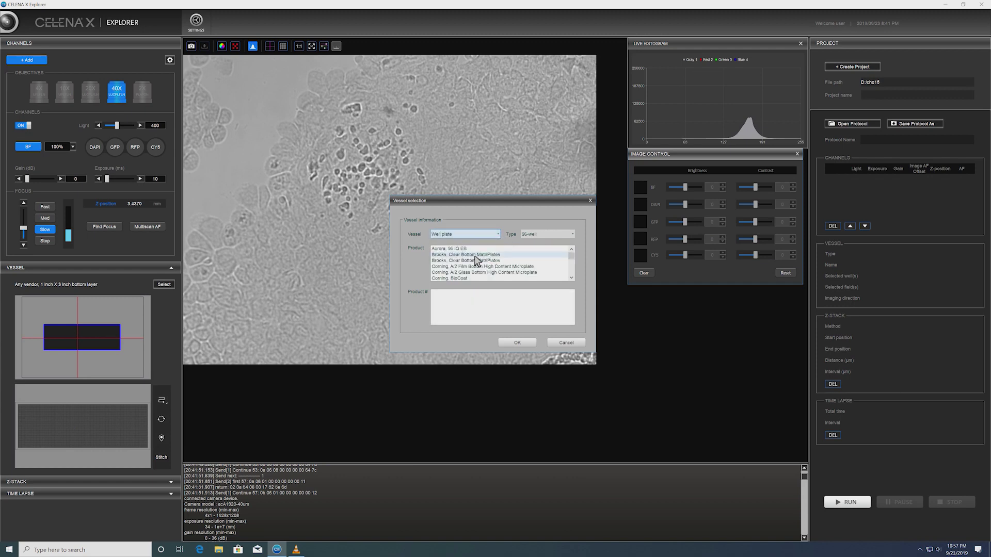
pyautogui.click(471, 280)
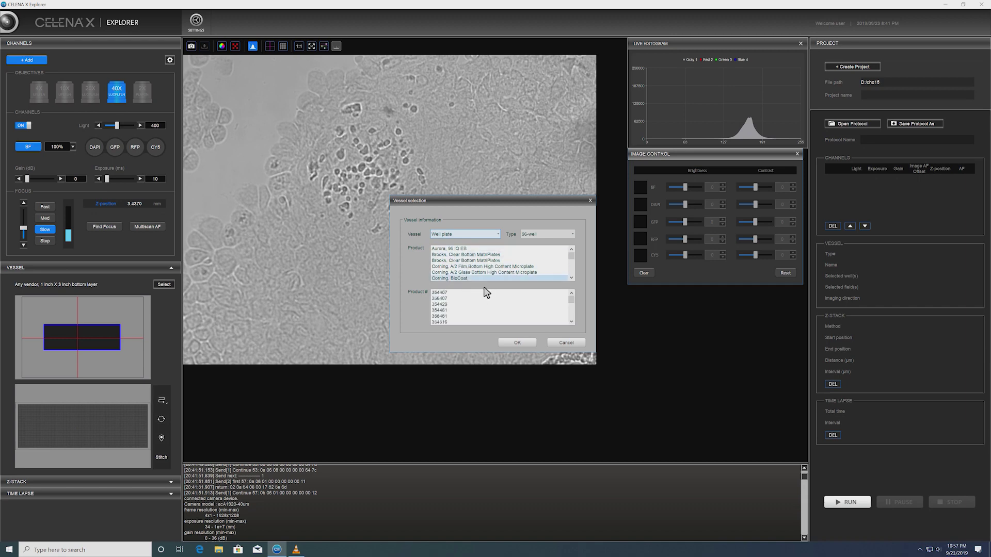
pyautogui.click(573, 342)
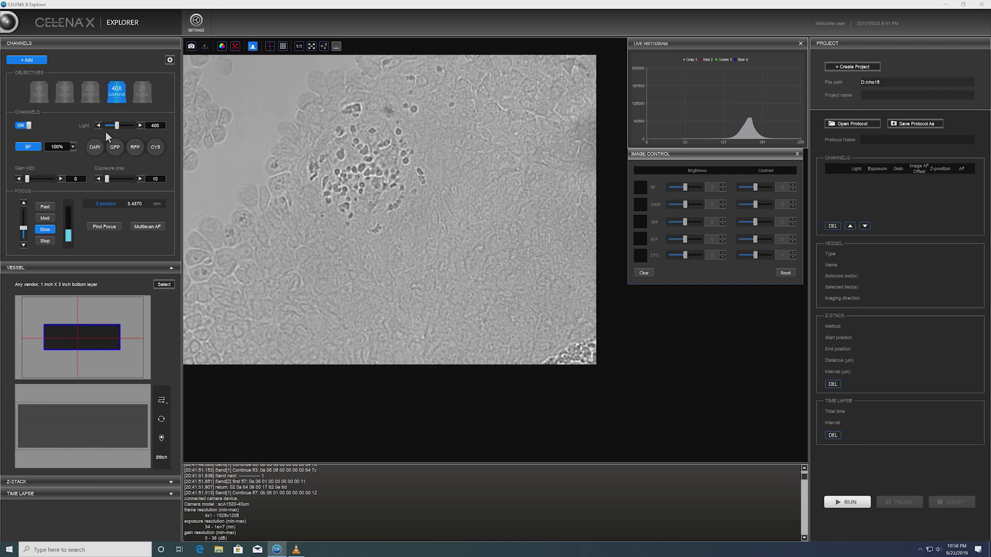
# - Set the brightfield exposure to 10 ms and add the BF channel to the protocol
pyautogui.click(146, 181)
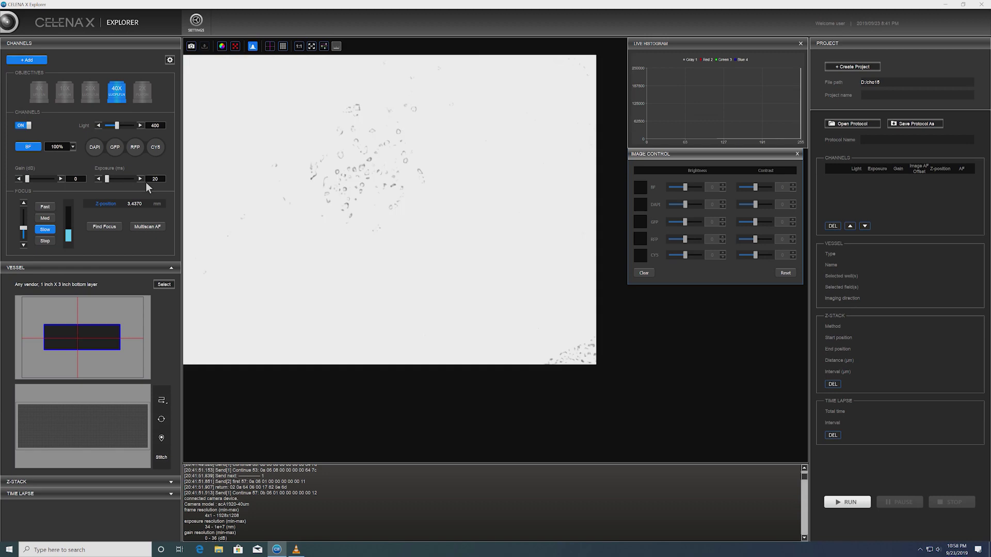
pyautogui.click(105, 184)
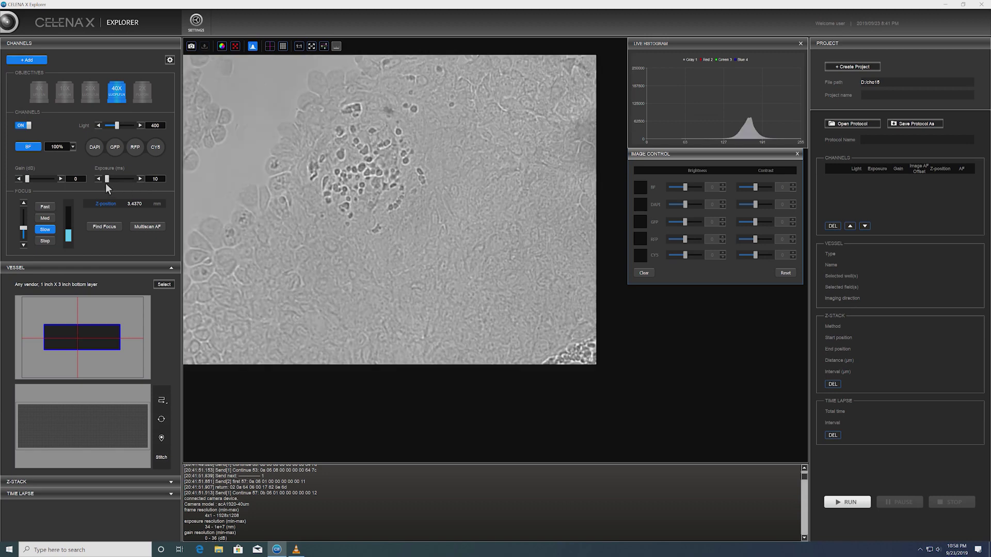
pyautogui.click(27, 60)
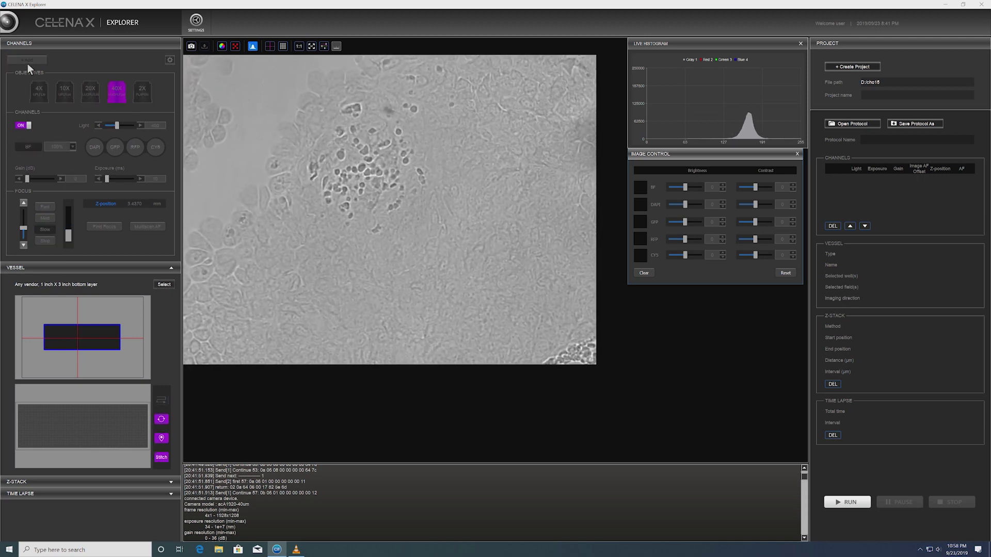
pyautogui.click(27, 63)
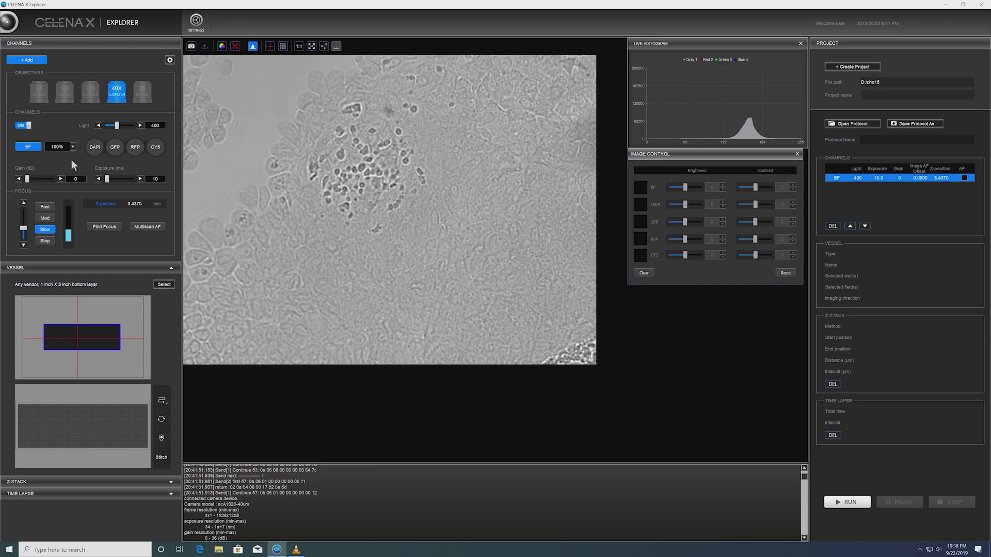
# - Switch to the GFP channel, refocus to z-position 3.4352 mm, and add the channel to the protocol
pyautogui.click(120, 153)
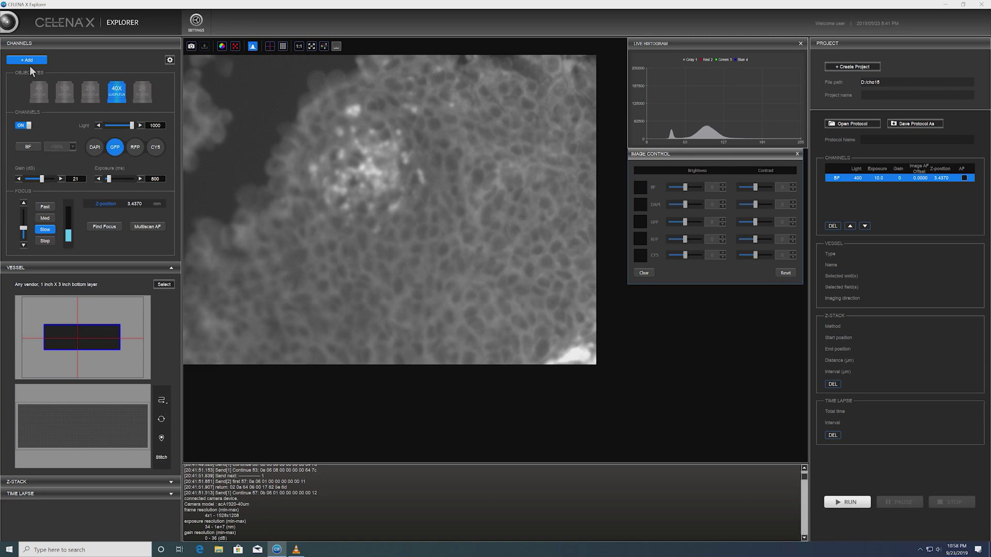
pyautogui.click(29, 250)
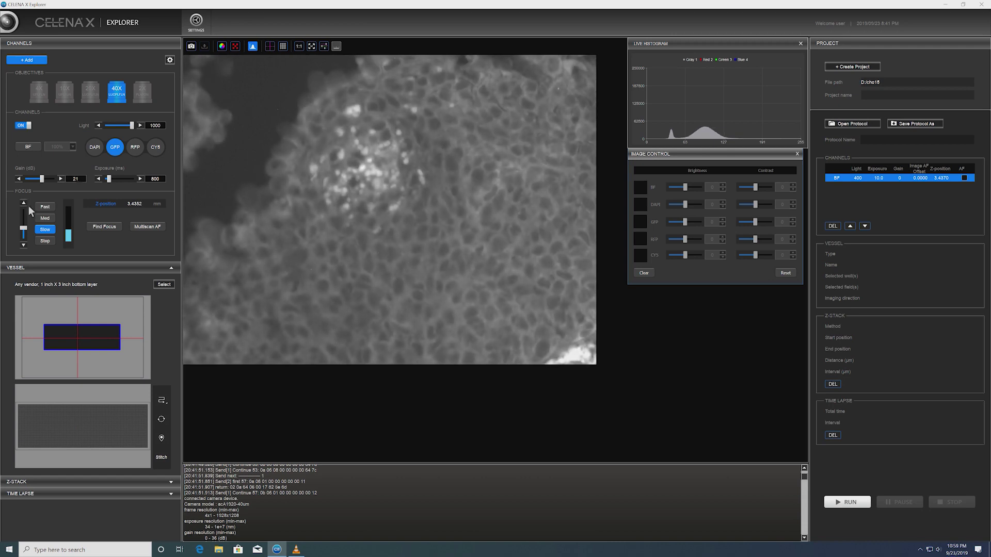
pyautogui.click(32, 63)
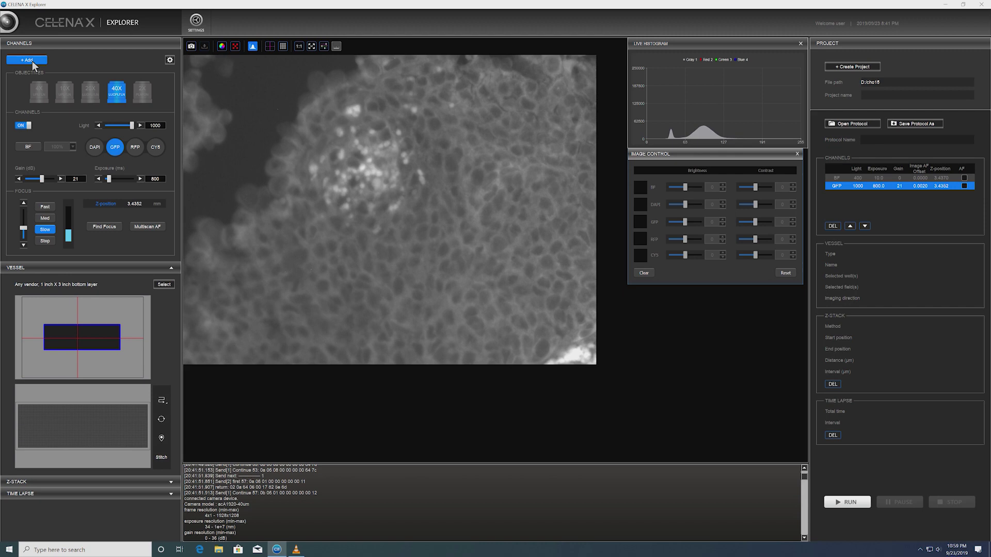
# - Switch to the CY5 channel, set its exposure to 300 ms, and add it to the protocol
pyautogui.click(163, 152)
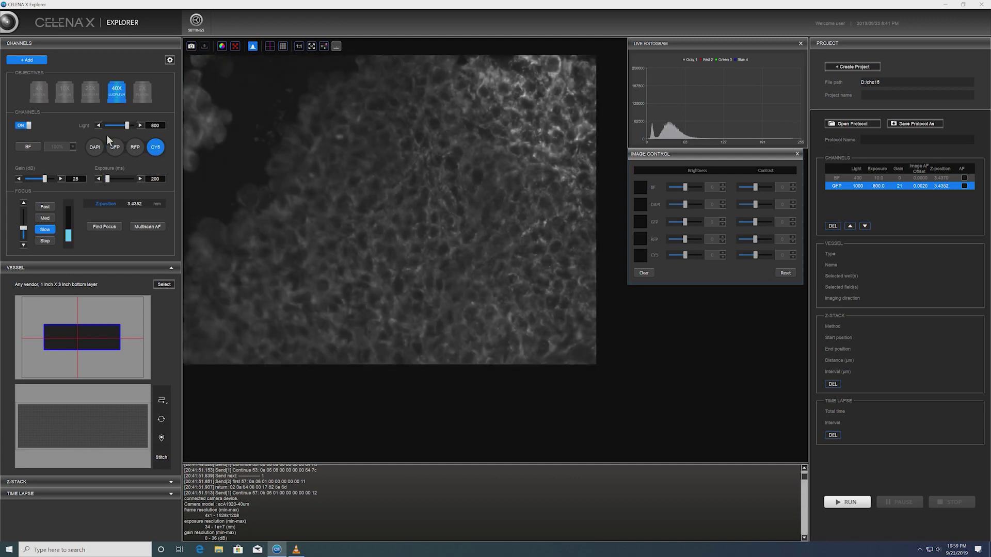
pyautogui.click(145, 182)
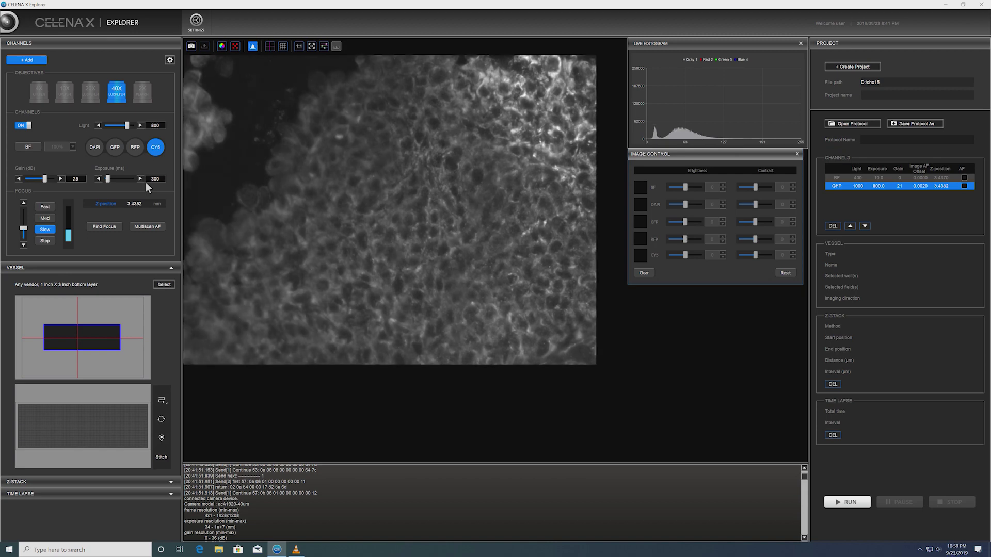
pyautogui.click(32, 63)
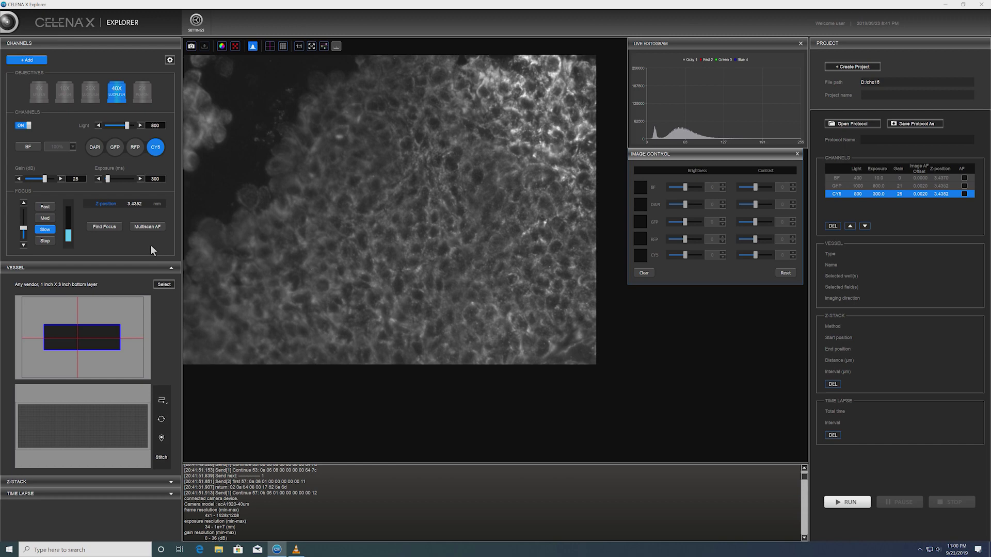
# - In brightfield, set multiscan autofocus to Laser AF on every field, and run its pre-scan
pyautogui.click(33, 151)
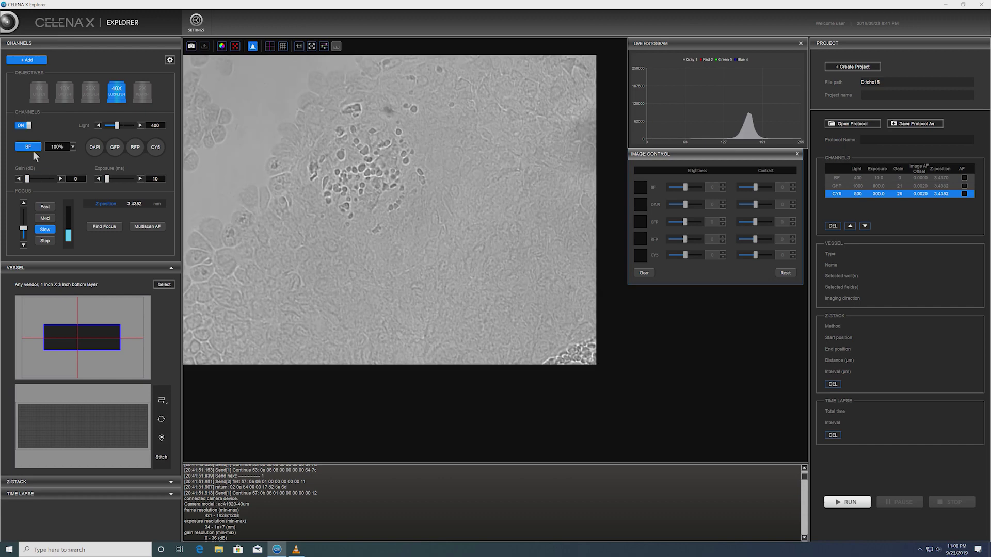
pyautogui.click(150, 227)
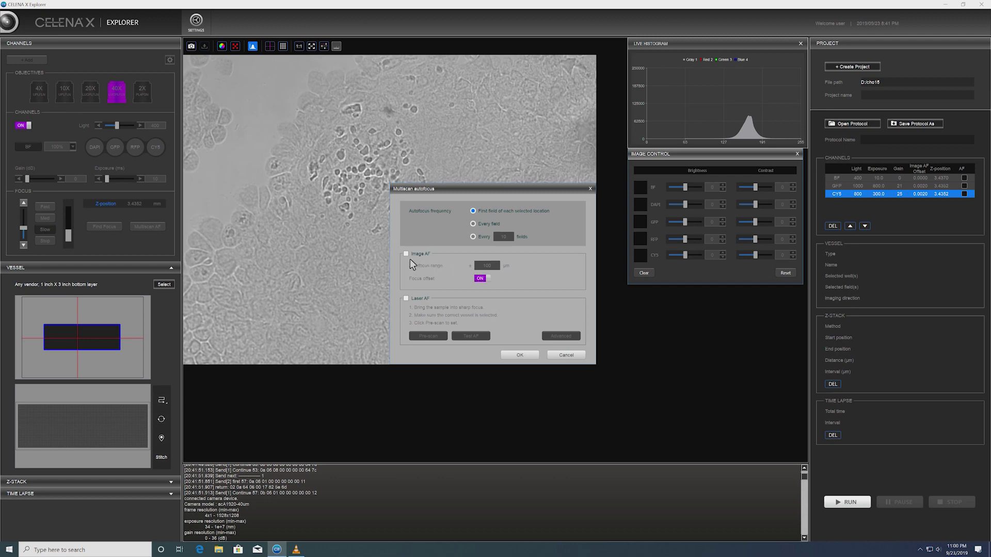
pyautogui.click(411, 303)
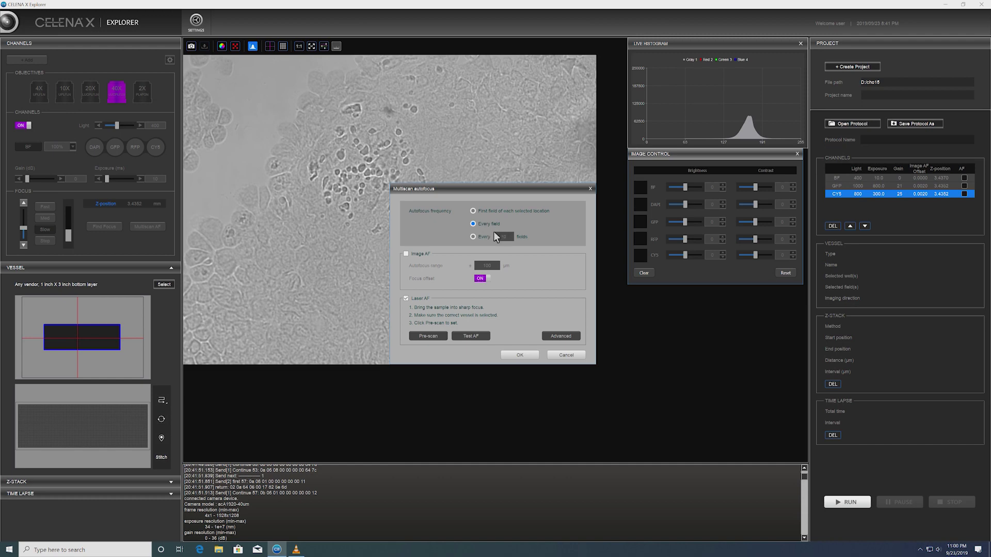
pyautogui.click(432, 339)
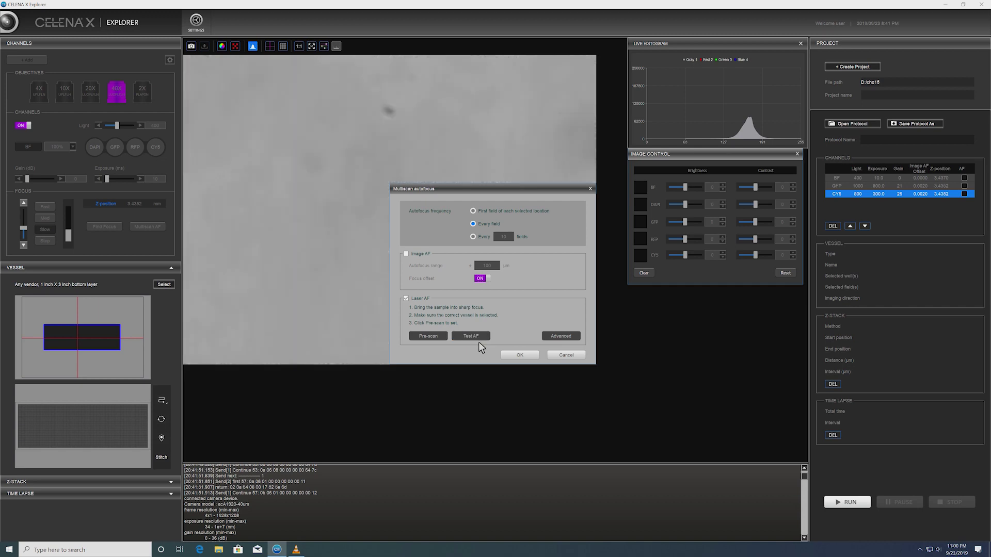
pyautogui.click(520, 355)
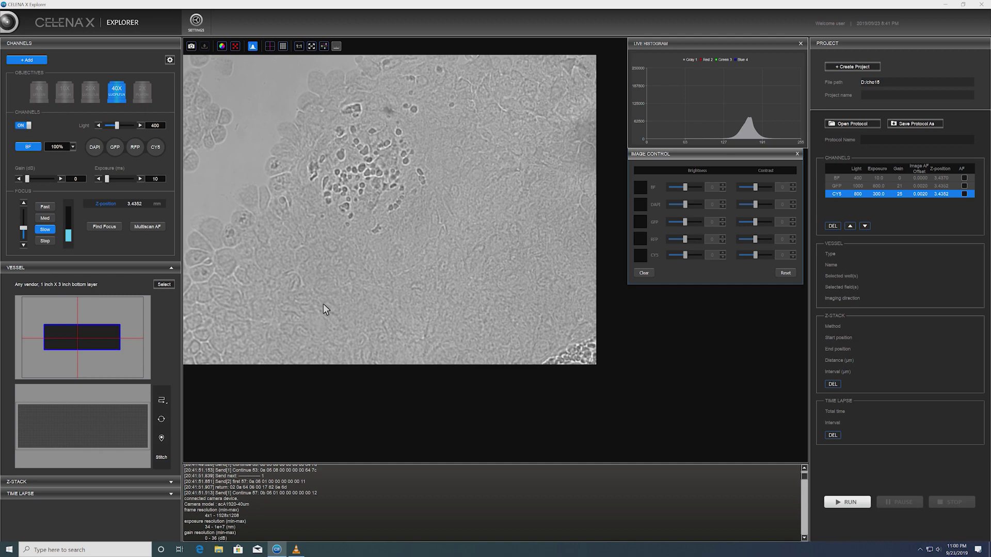
# - Select a rectangular block of 32 fields near the centre of the slide's field map
pyautogui.click(85, 435)
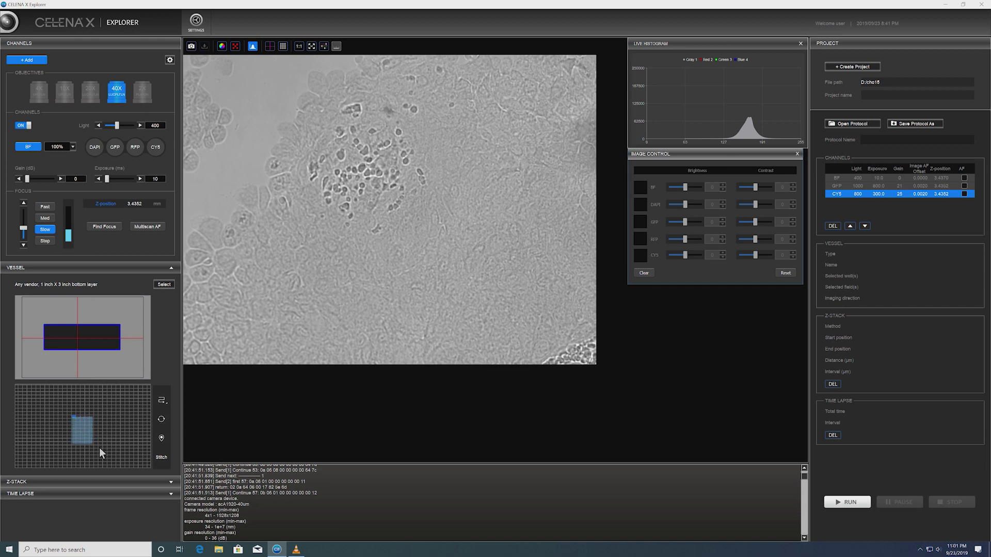
pyautogui.moveTo(99, 448); pyautogui.dragTo(98, 445)
pyautogui.moveTo(98, 447); pyautogui.dragTo(99, 447)
# - Set the z-stack to Range (Current) with 5.0 µm above and below in 4 steps, and try to add an as-fast-as-possible time lapse
pyautogui.click(177, 486)
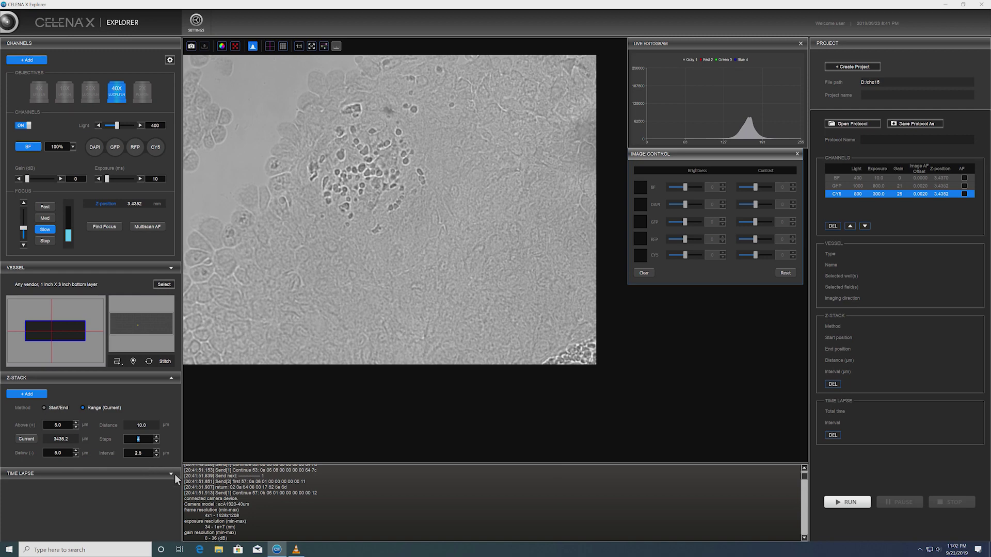
pyautogui.click(162, 478)
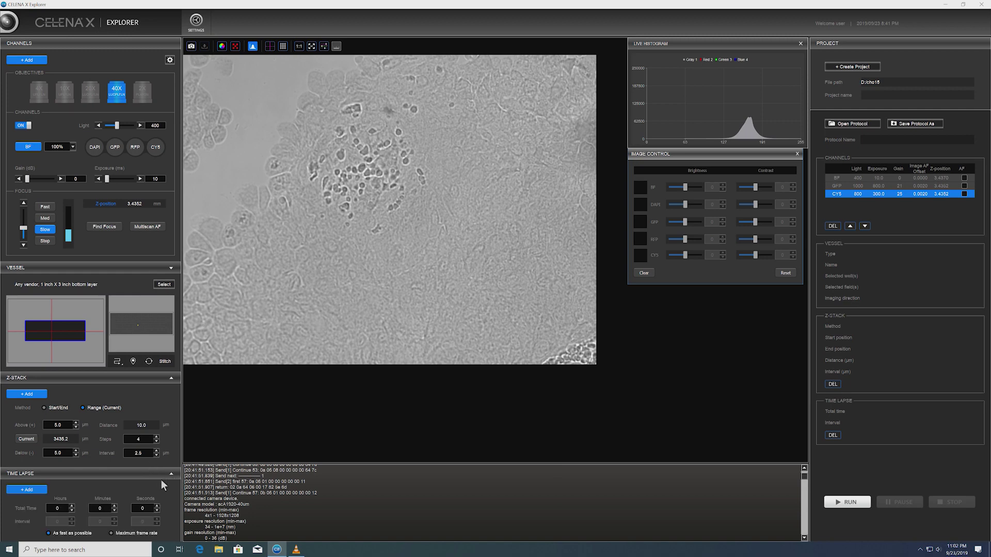
pyautogui.click(68, 533)
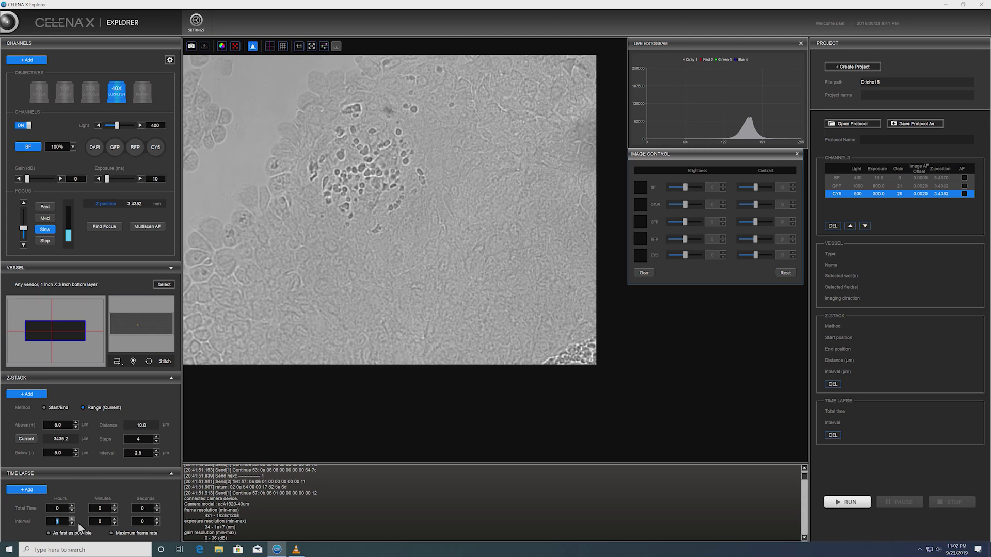
pyautogui.click(54, 536)
pyautogui.click(33, 493)
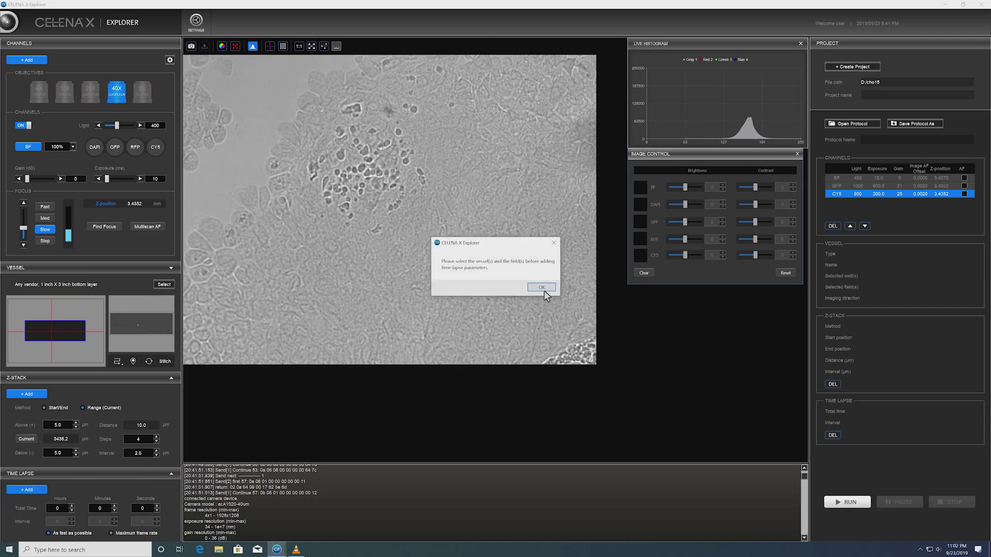
pyautogui.click(544, 290)
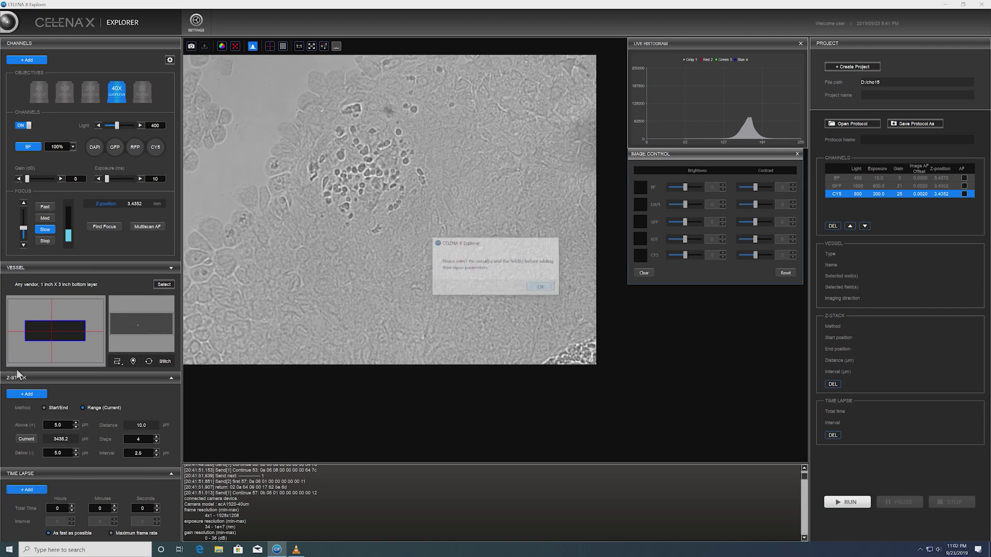
# - Select the slide on the vessel map, add the time-lapse and z-stack settings to the protocol, and enable autofocus for the BF channel
pyautogui.click(66, 336)
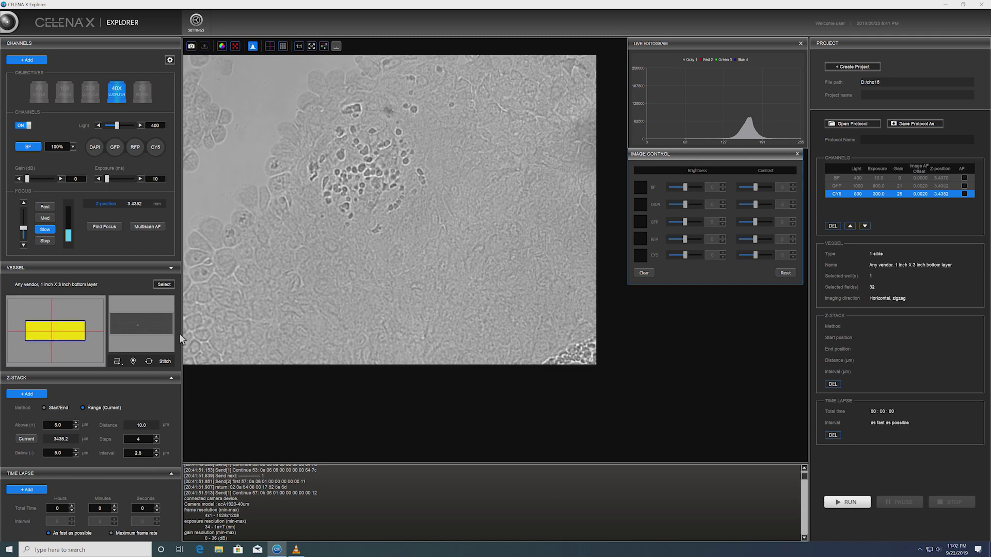
pyautogui.click(29, 396)
pyautogui.click(964, 178)
# - Create a project named test1 on Local Disk (D:)
pyautogui.click(853, 70)
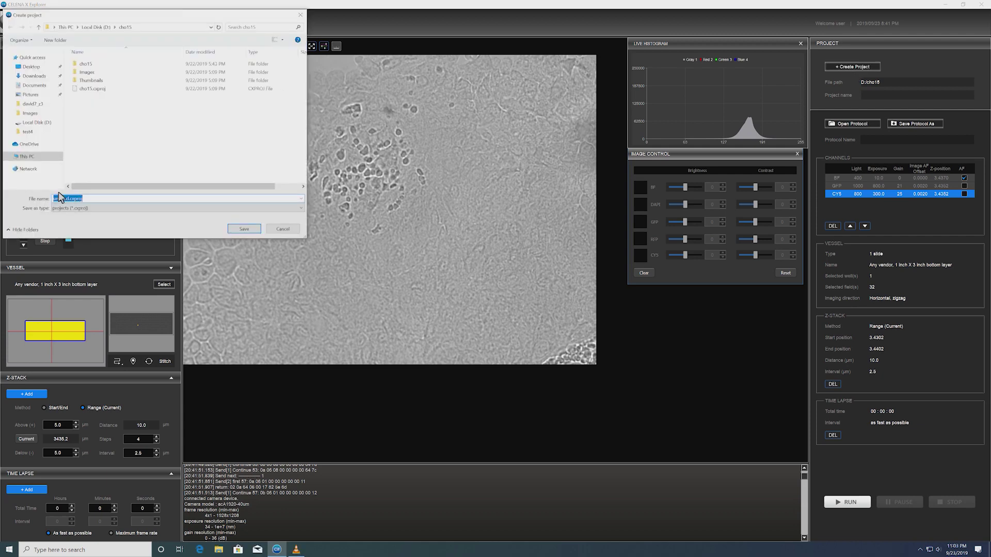
pyautogui.click(96, 28)
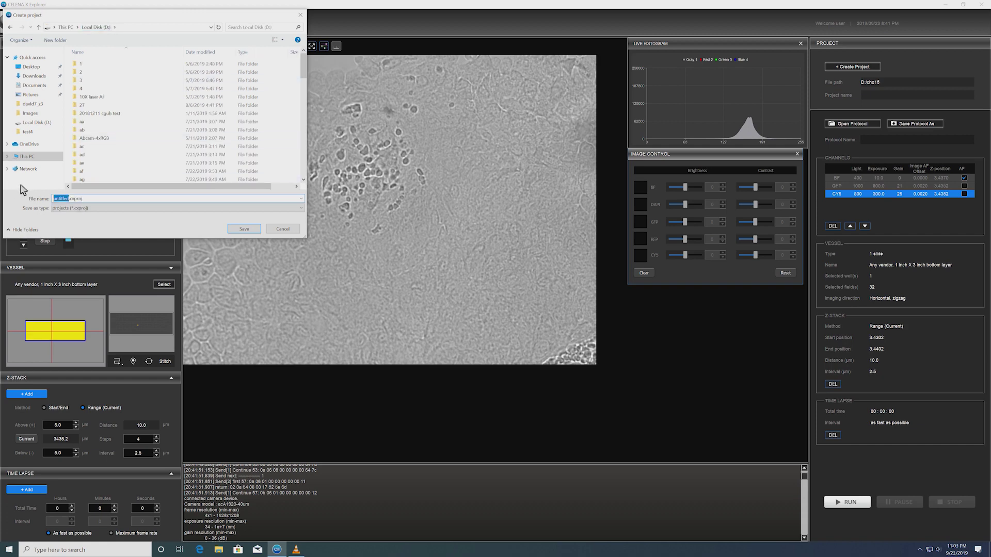
pyautogui.write('test1')
pyautogui.click(253, 233)
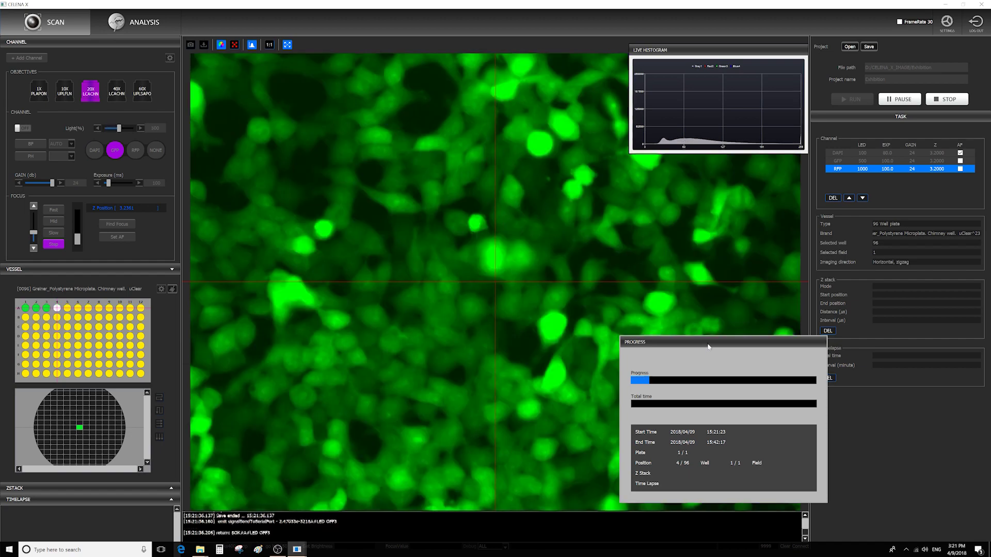
# - Move the scan progress window away from the centre of the live image
pyautogui.moveTo(708, 347); pyautogui.dragTo(860, 405)
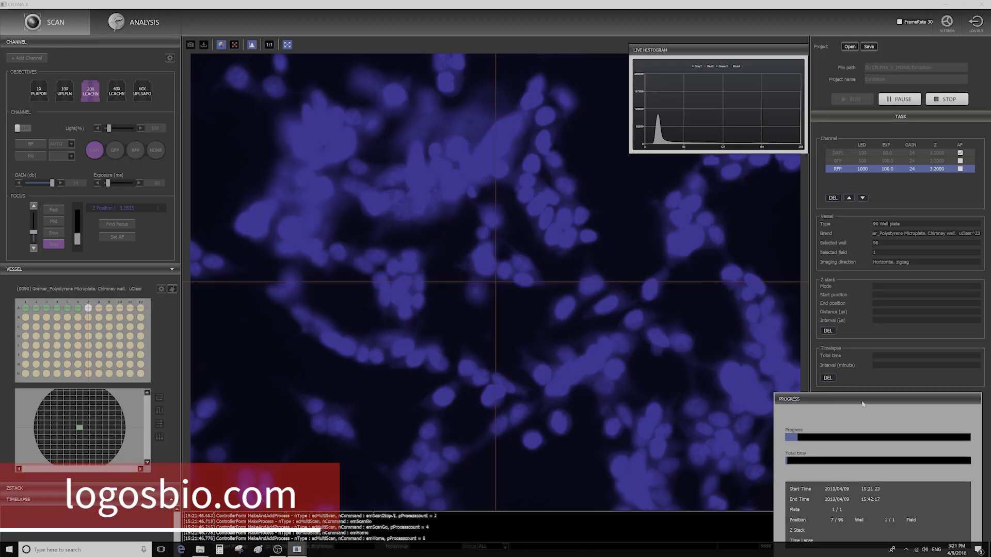